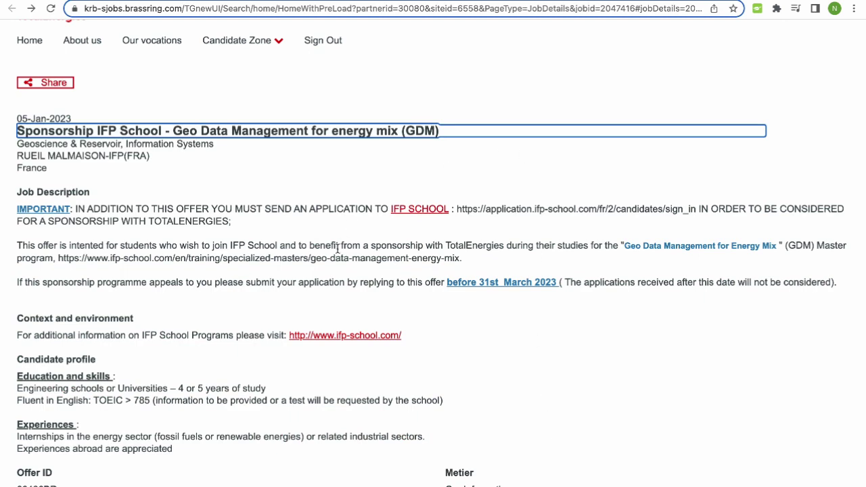
Highlight the sentence from 'IN ADDITION' to 'TOTALENERGIES;' requiring a separate IFP School application
scroll(338, 249, up, 1)
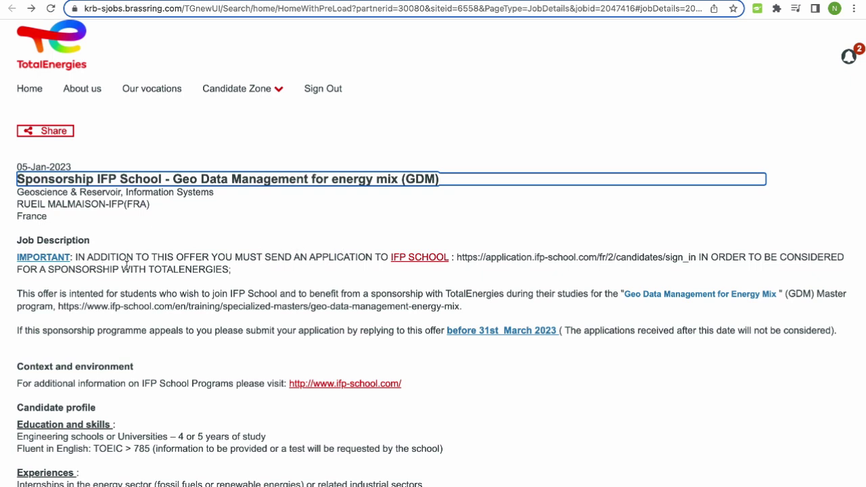
click(82, 255)
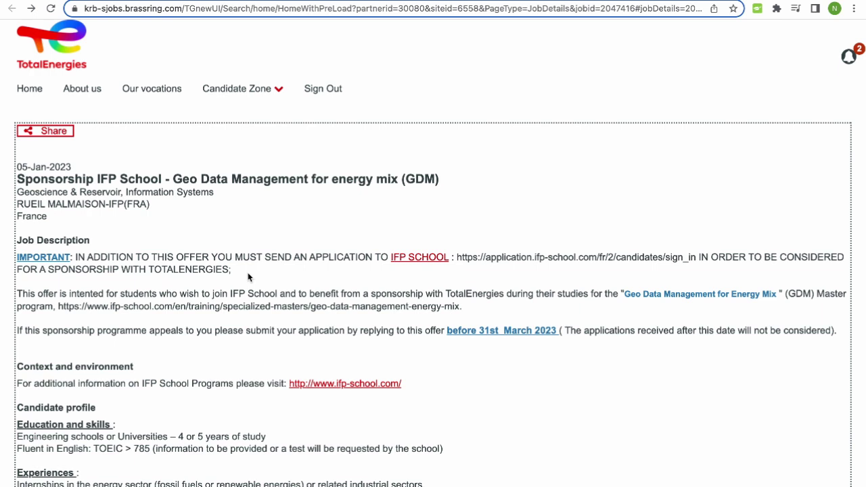
drag(232, 269, 77, 257)
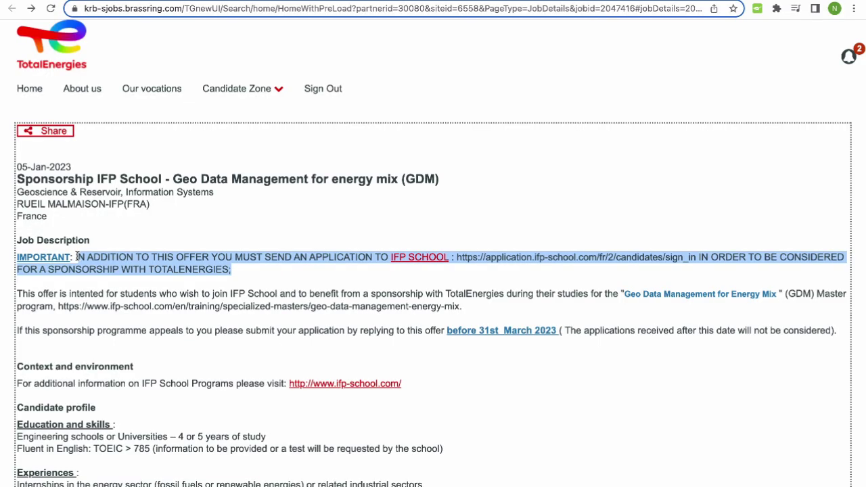
click(98, 294)
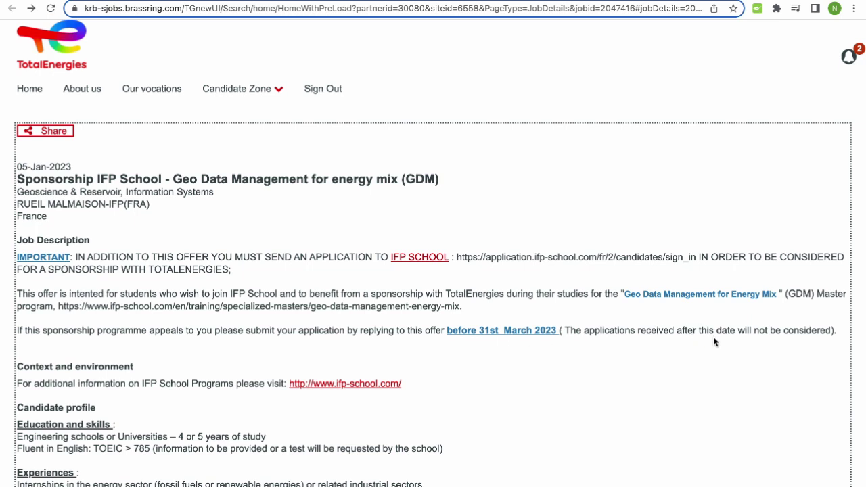
Read through the remaining GDM sponsorship details and apply to the job
scroll(316, 429, down, 1)
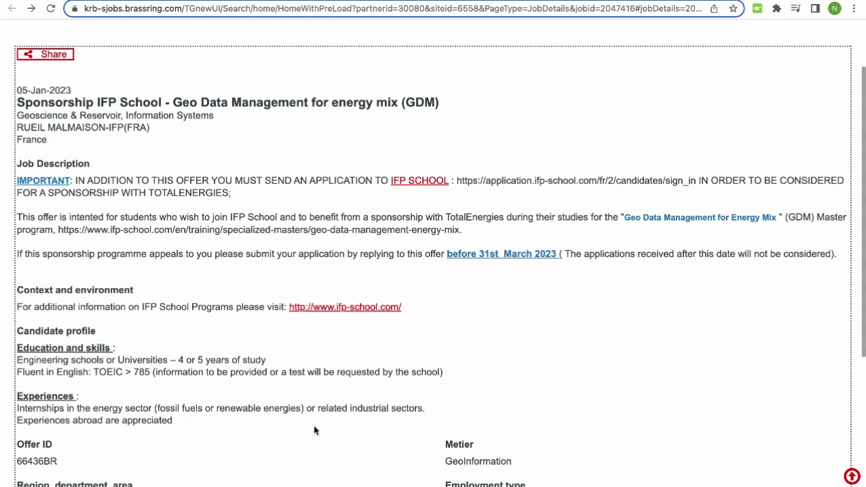
scroll(315, 429, down, 1)
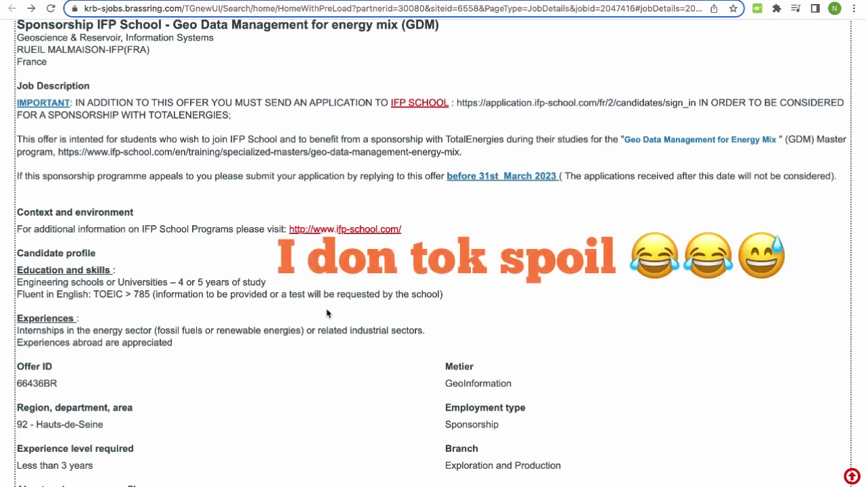
scroll(326, 313, down, 3)
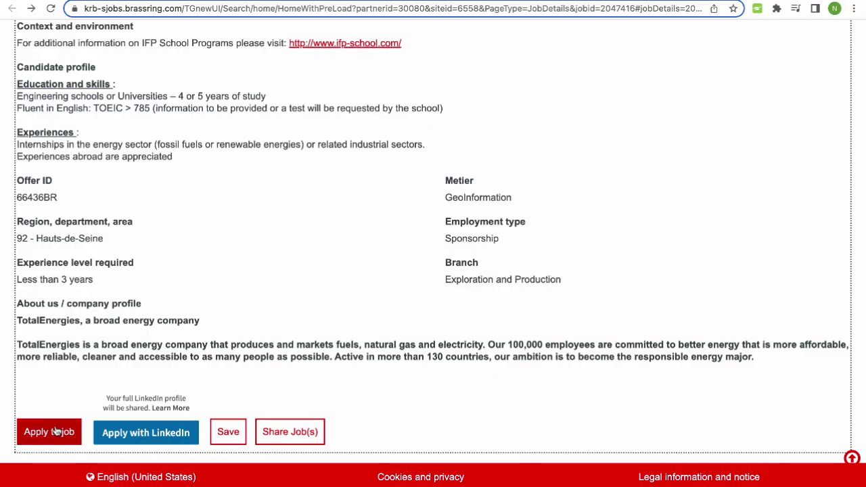
click(56, 431)
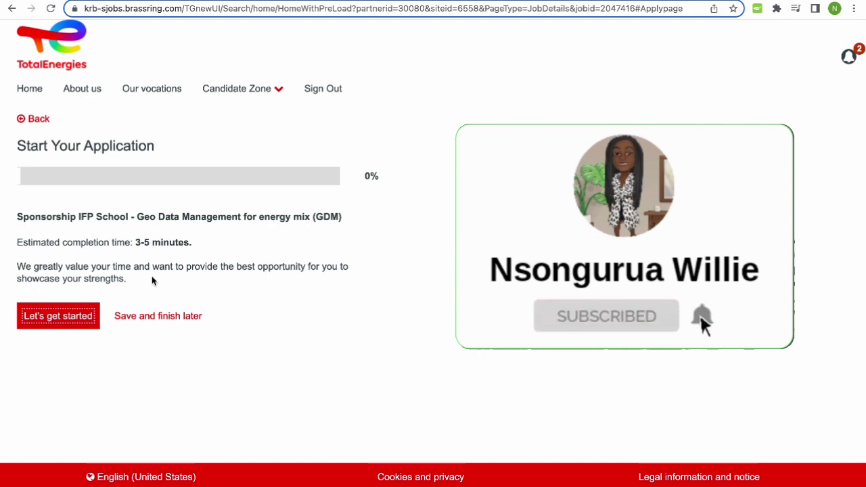
Begin the application to reach the CV and personal information step
click(68, 318)
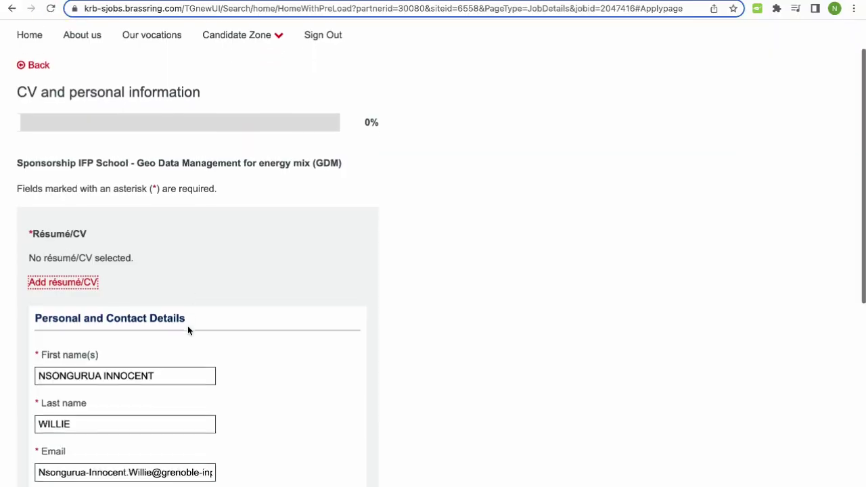
scroll(187, 325, down, 1)
Attach the résumé PDF from the Downloads folder to the application
click(72, 264)
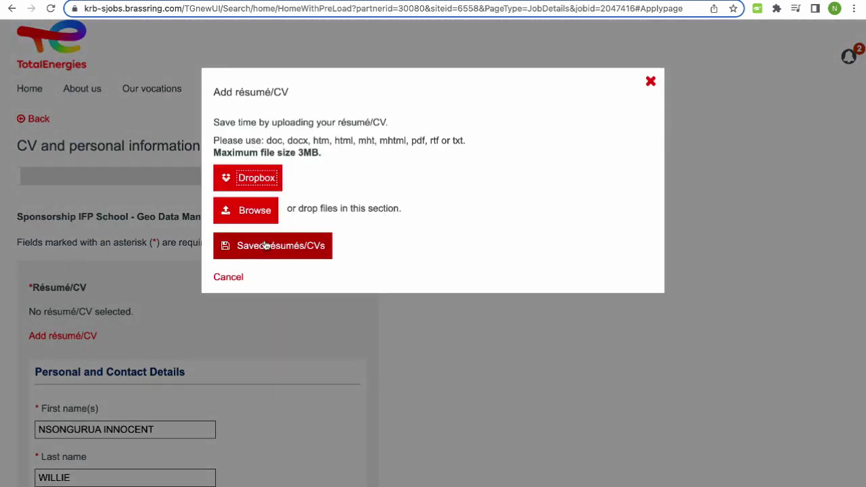
click(264, 219)
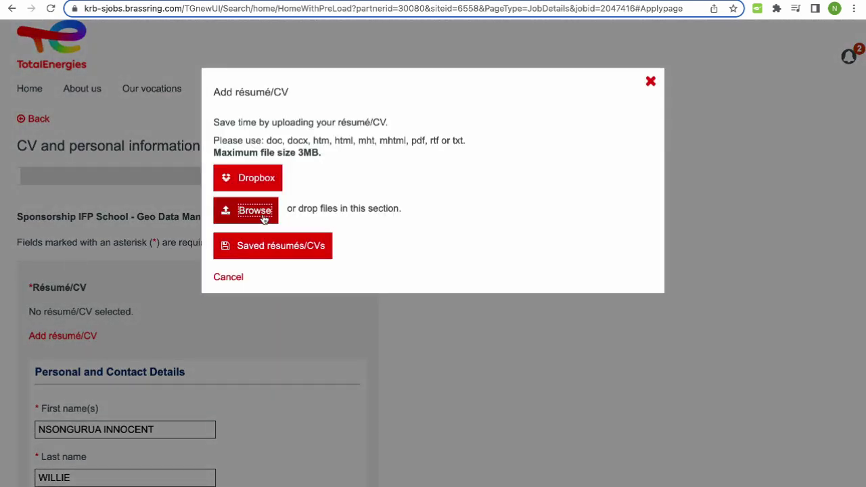
scroll(318, 257, down, 10)
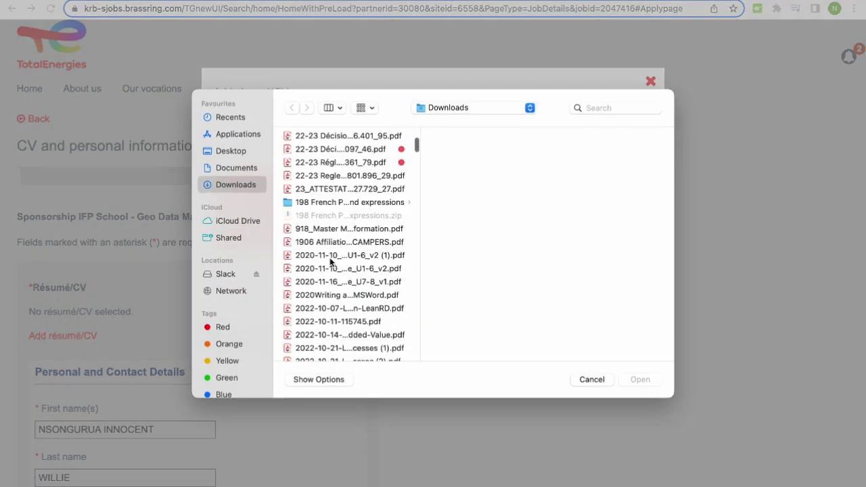
scroll(331, 261, down, 20)
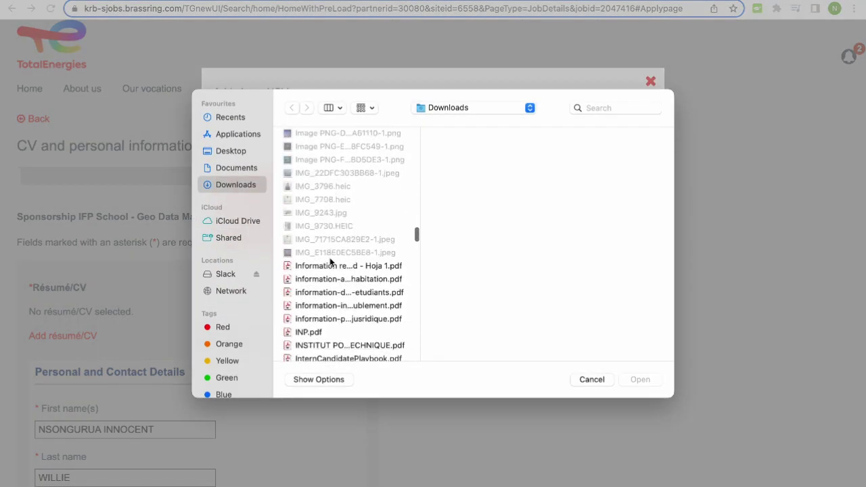
scroll(331, 262, down, 20)
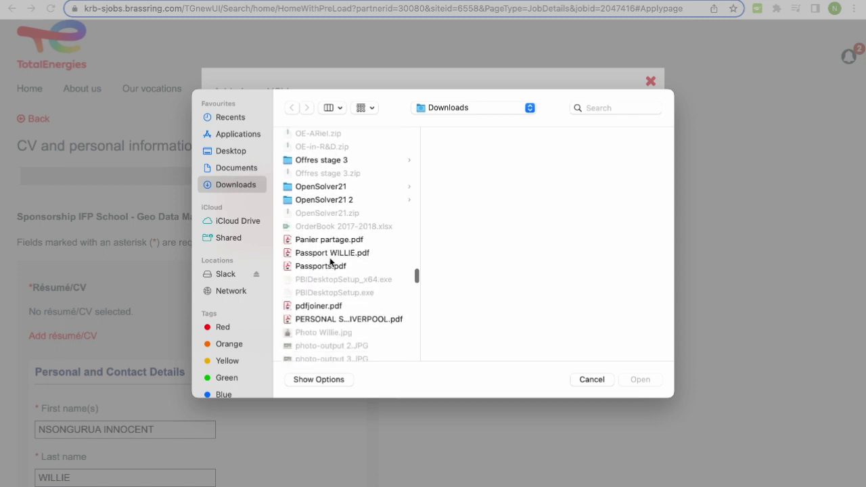
scroll(331, 262, down, 20)
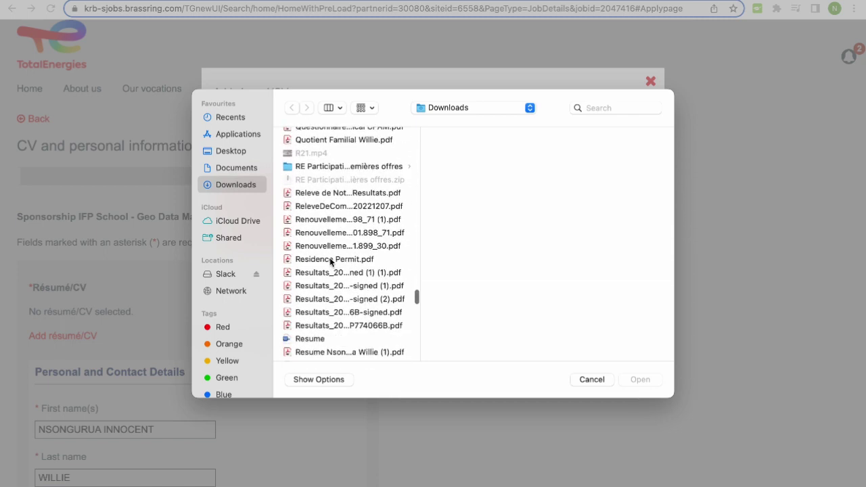
scroll(330, 262, down, 3)
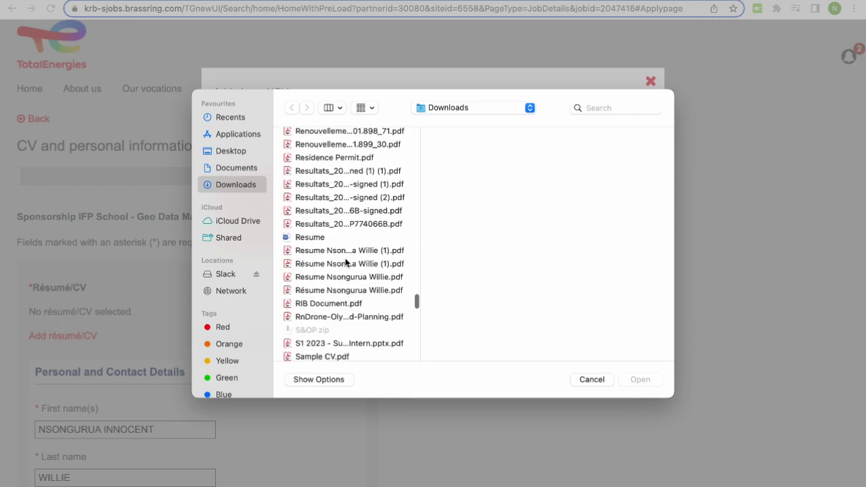
click(347, 277)
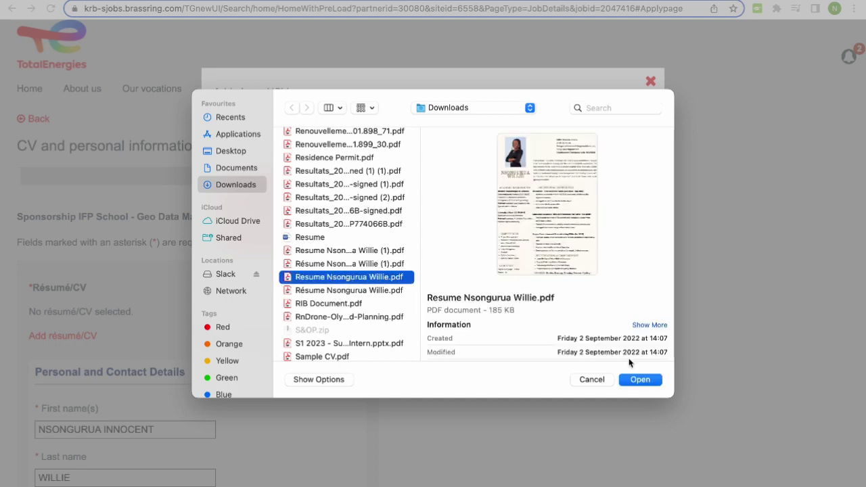
click(640, 380)
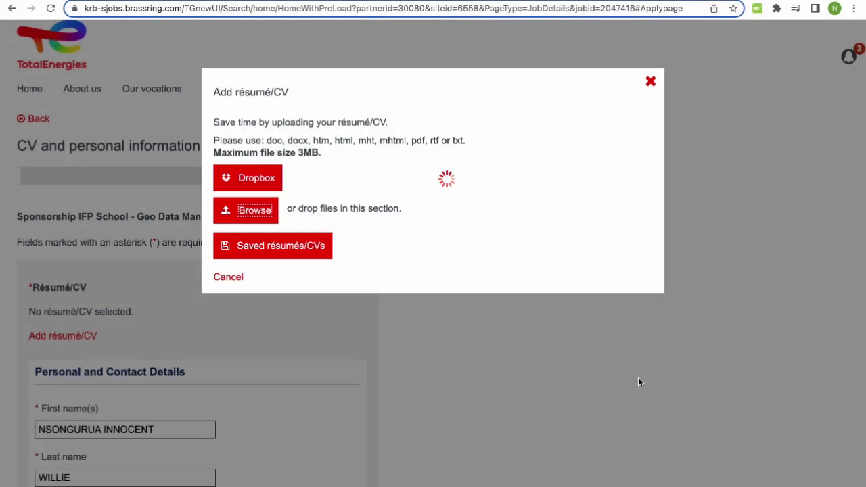
Save the CV step and continue to the application review
scroll(229, 348, down, 2)
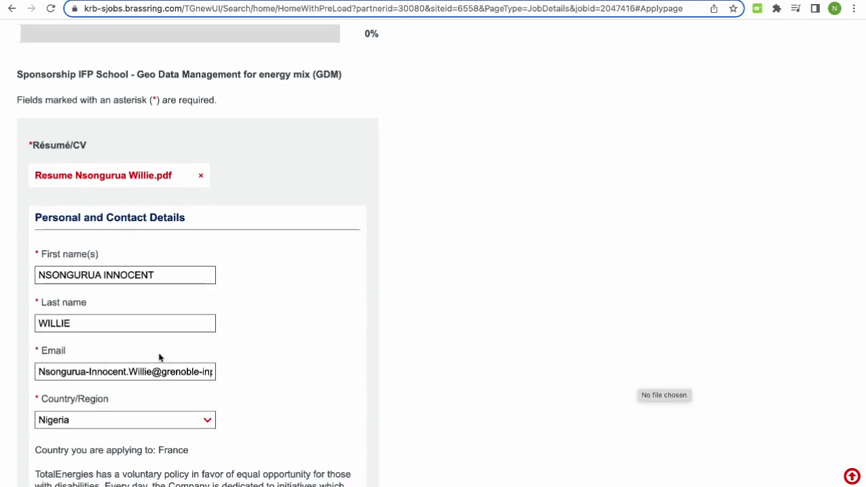
scroll(161, 358, down, 1)
scroll(159, 357, down, 2)
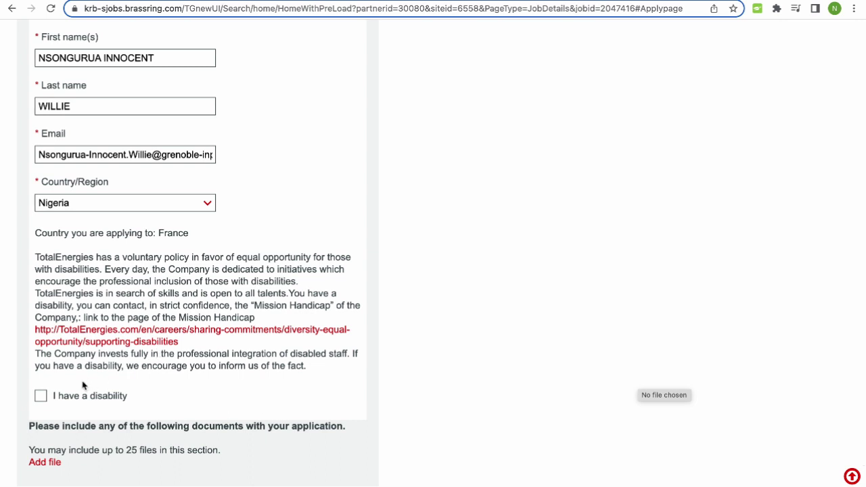
scroll(142, 387, down, 1)
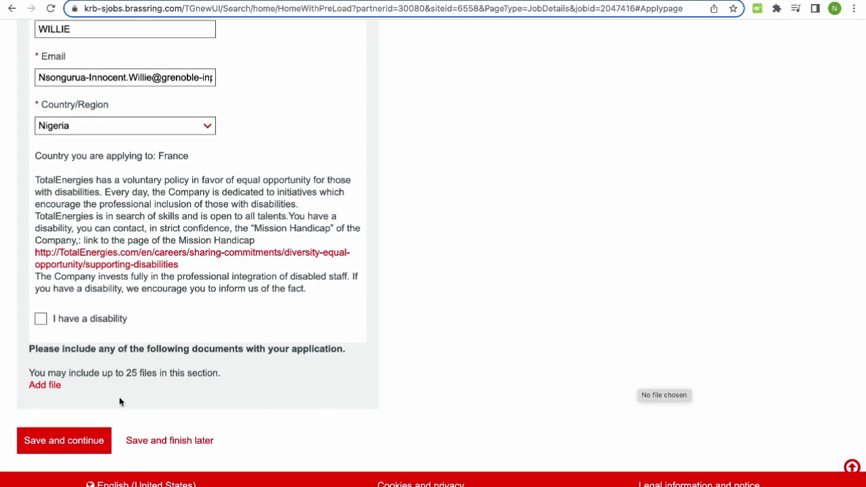
click(78, 443)
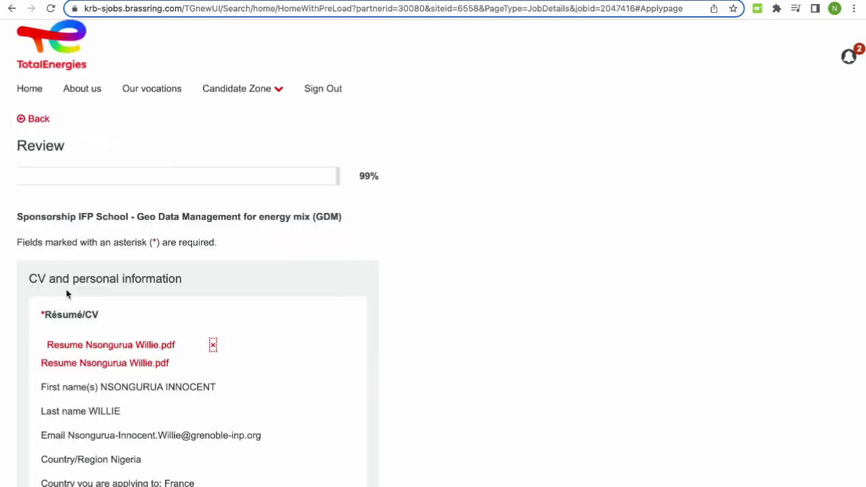
Look over the application review page at 99%
scroll(135, 315, down, 1)
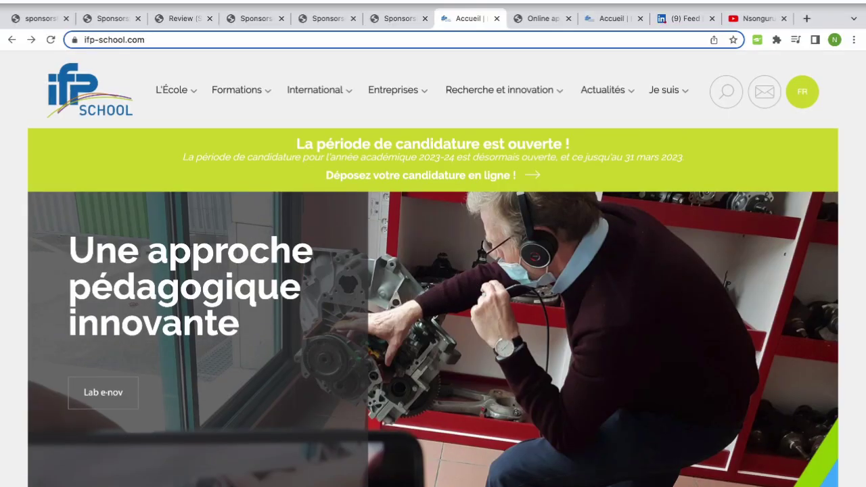
Open Geo Data Management for Energy Mix from Formations under Mastères spécialisés
mouse_move(366, 124)
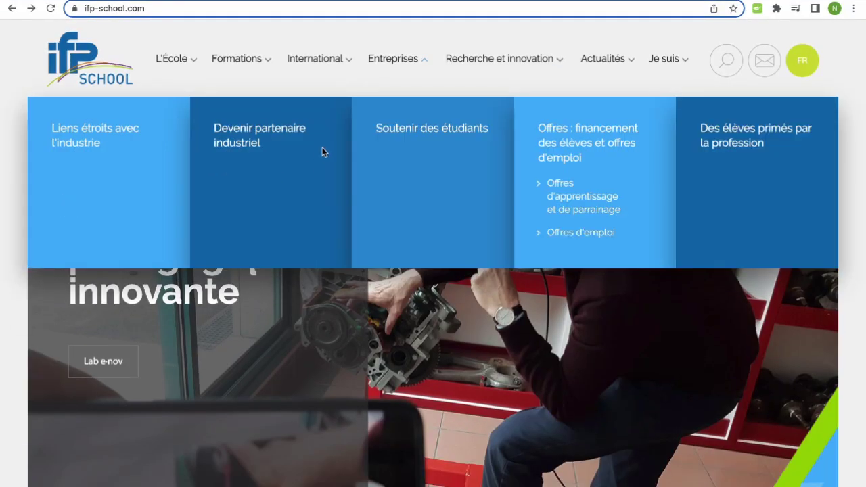
mouse_move(235, 89)
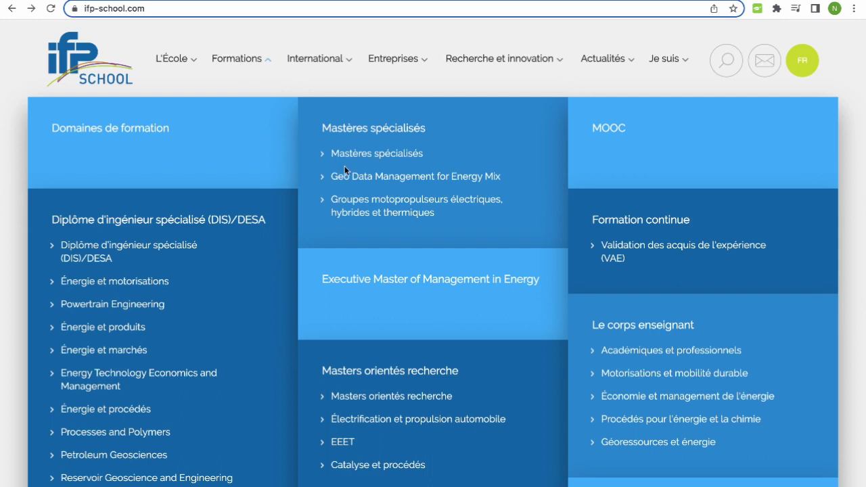
click(391, 178)
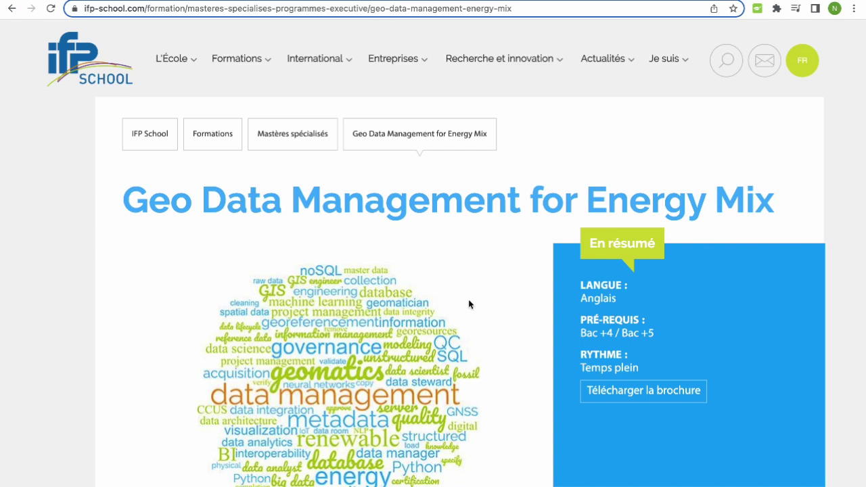
scroll(469, 304, down, 5)
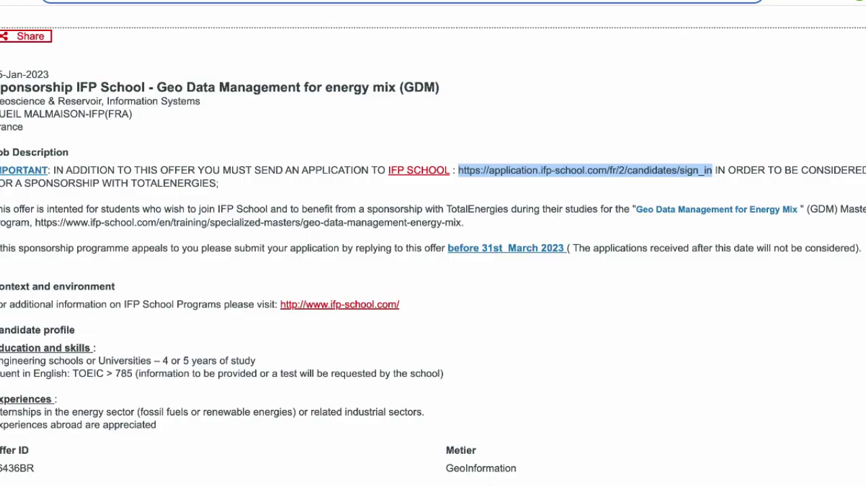
Load the pasted IFP School application sign-in URL and create a new application file
key(Return)
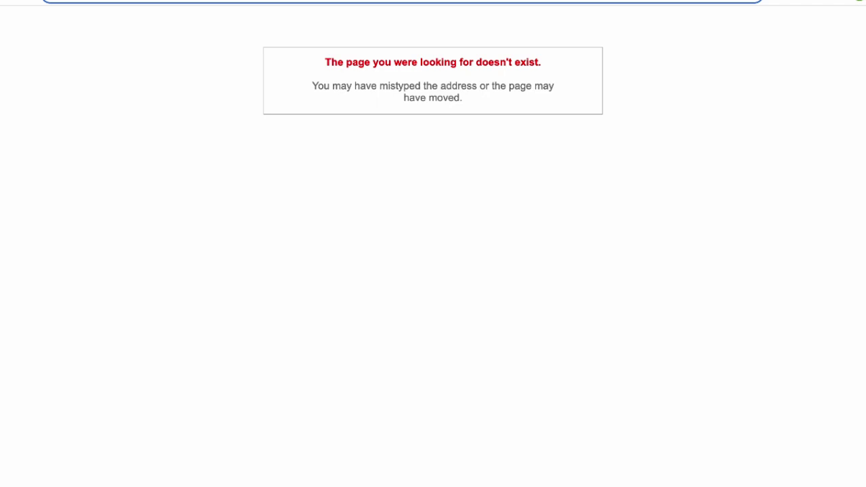
text(https://application.ifp-school.com/fr/2/candidates/sign_in)
key(Return)
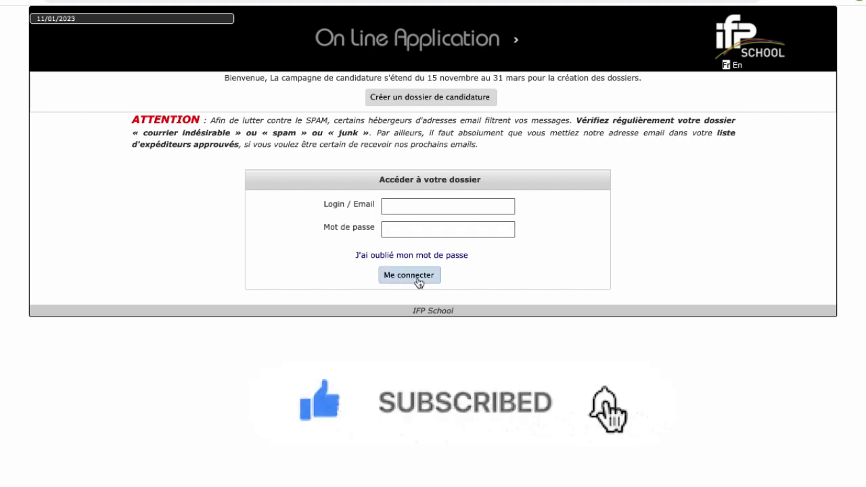
click(439, 102)
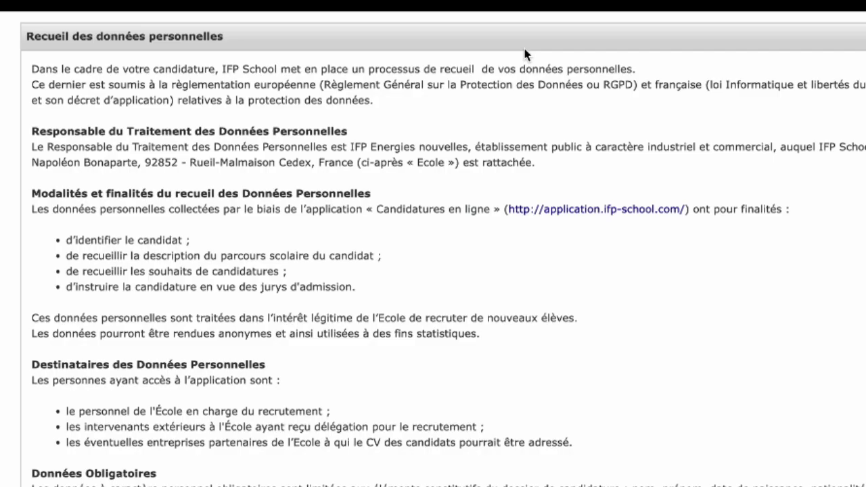
scroll(361, 166, down, 2)
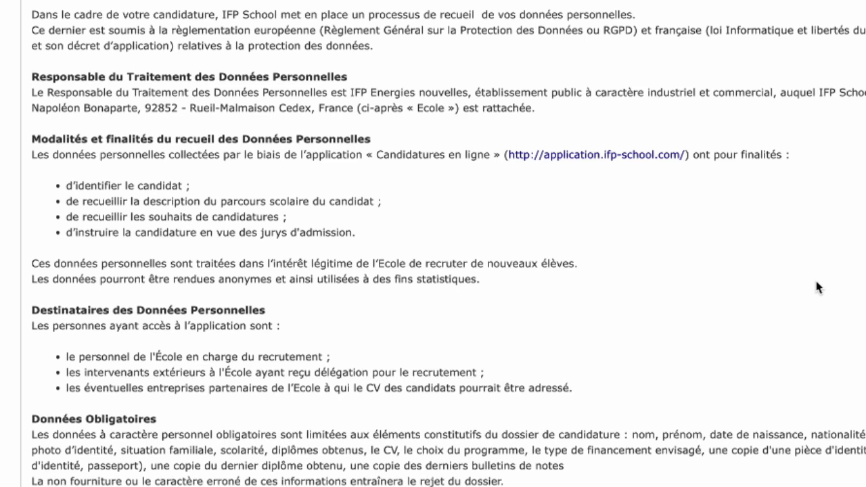
Translate the page into English and bring the Identification form into view
right_click(817, 283)
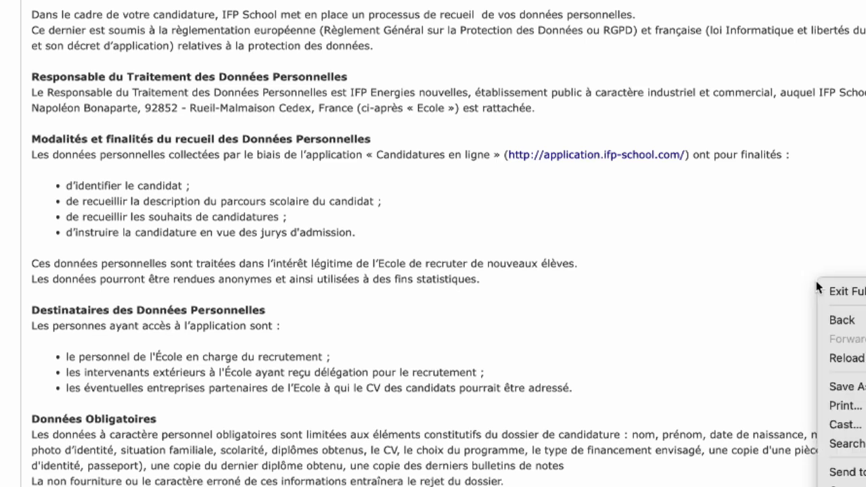
click(843, 484)
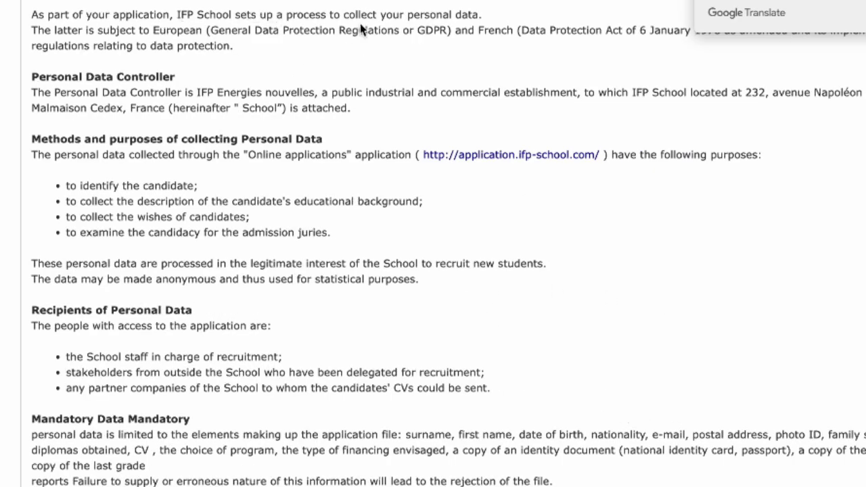
scroll(238, 149, down, 10)
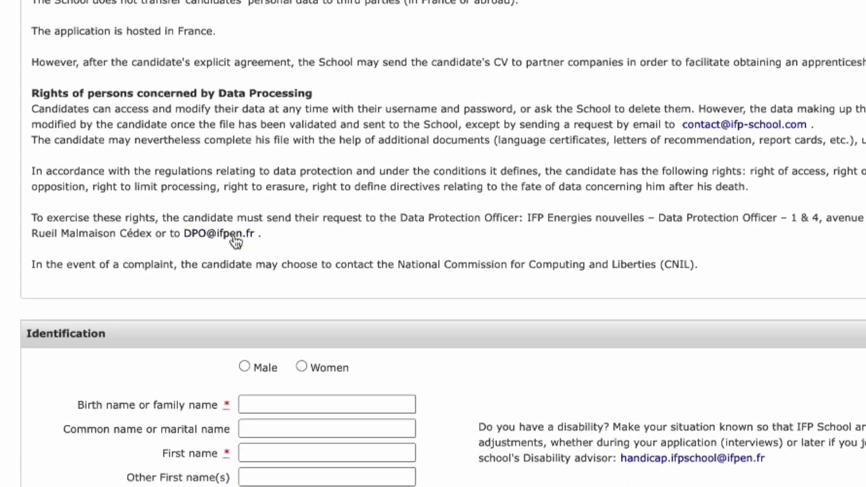
Set gender to Women, autofill names and e-mail, create the file, and enter the birth date
click(301, 296)
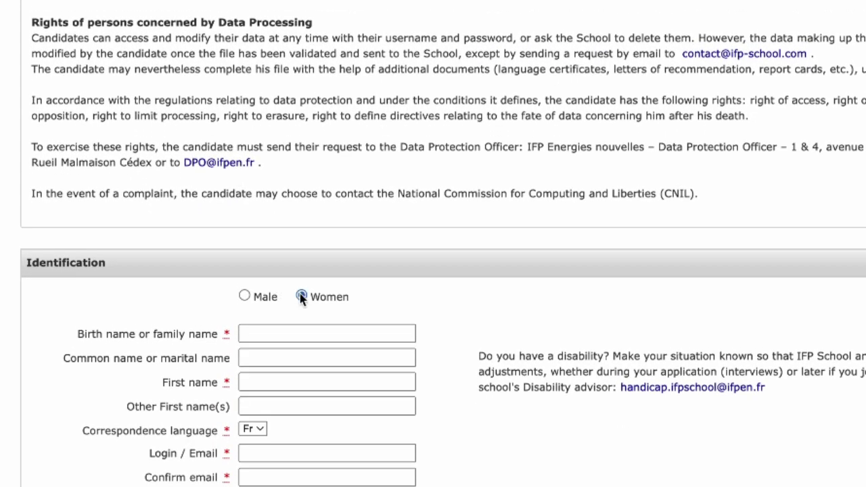
click(310, 333)
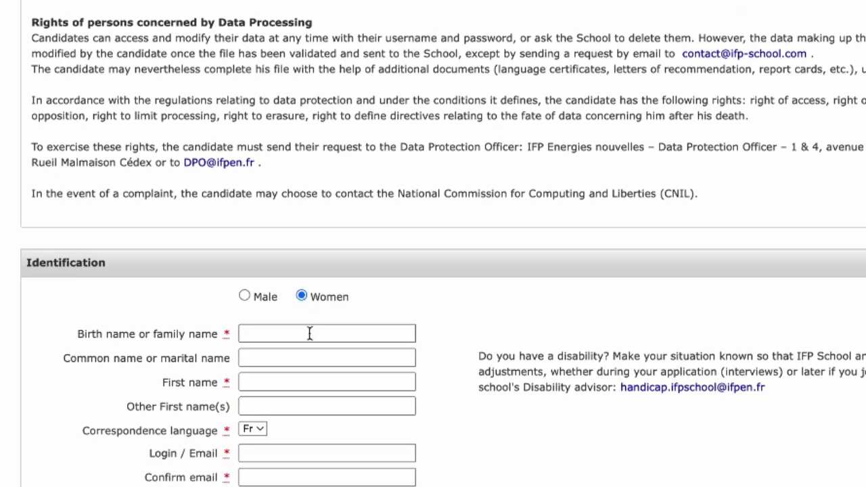
click(360, 379)
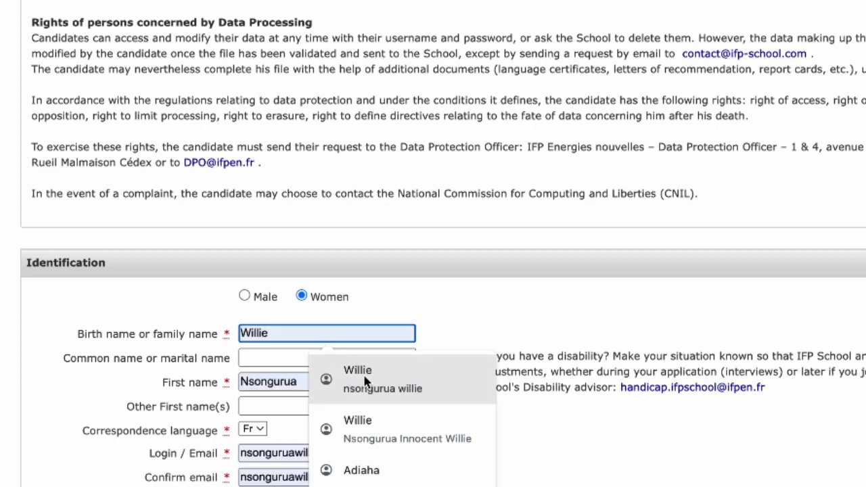
click(364, 433)
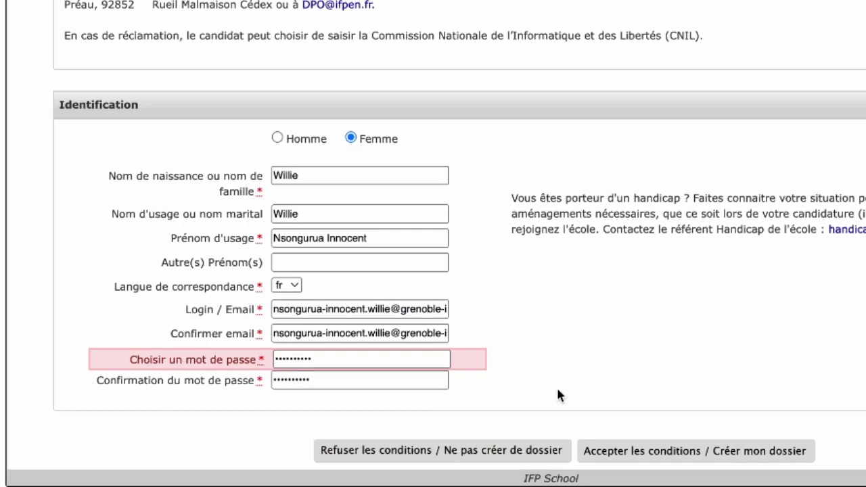
click(648, 452)
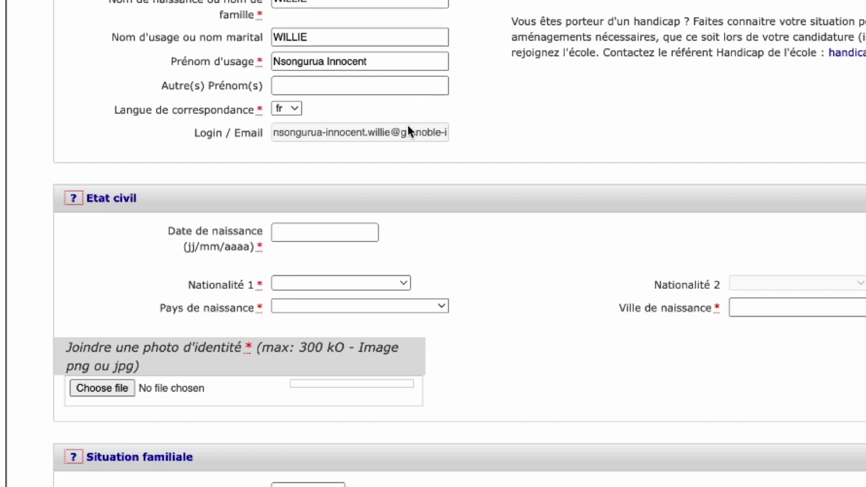
scroll(409, 130, down, 2)
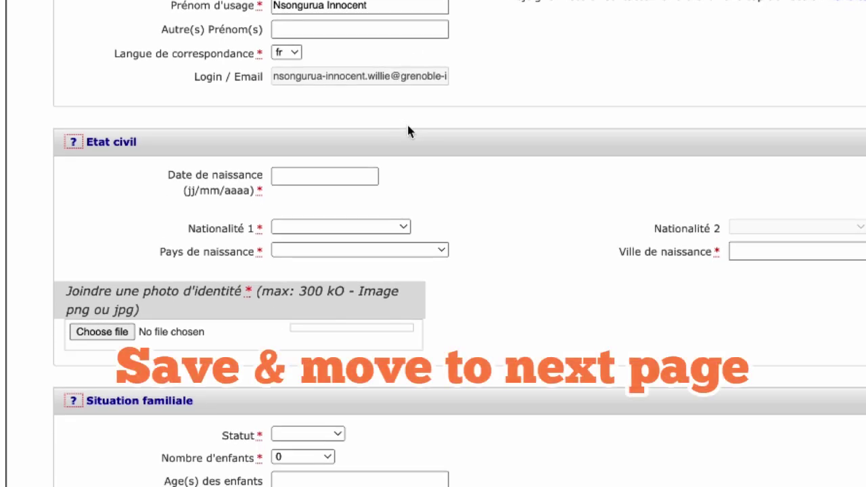
click(329, 176)
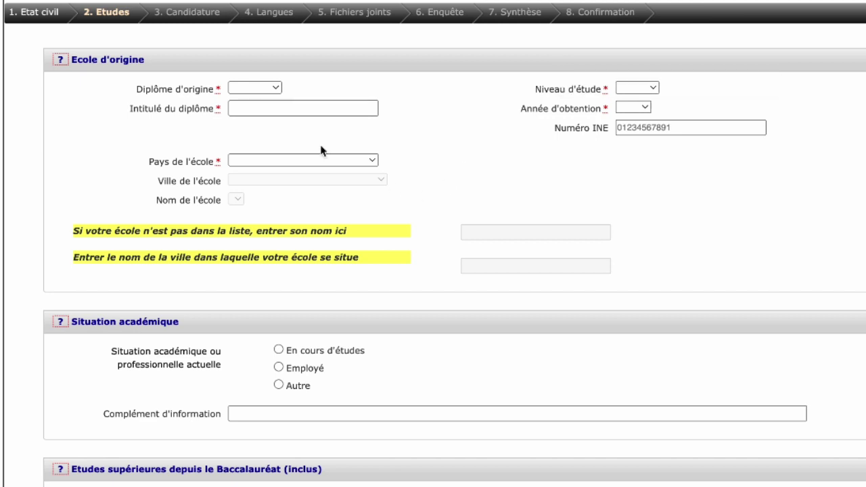
Choose BSc as the original diploma and Bac +4 as the study level
click(275, 86)
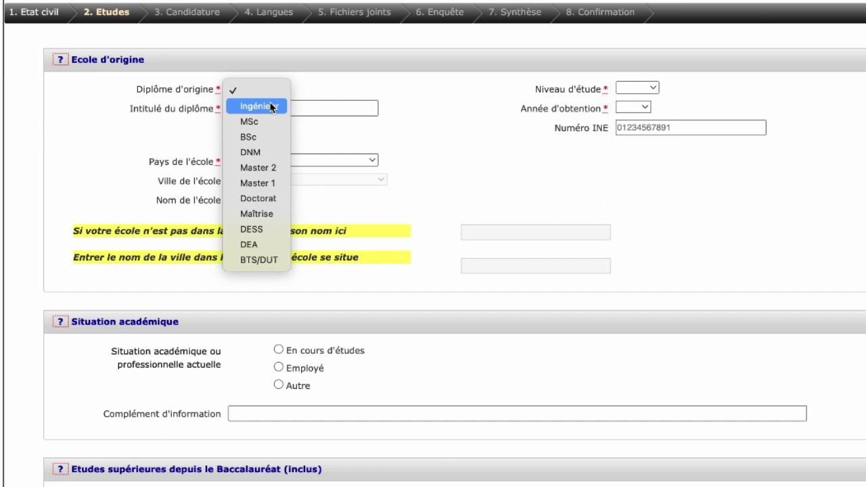
click(262, 136)
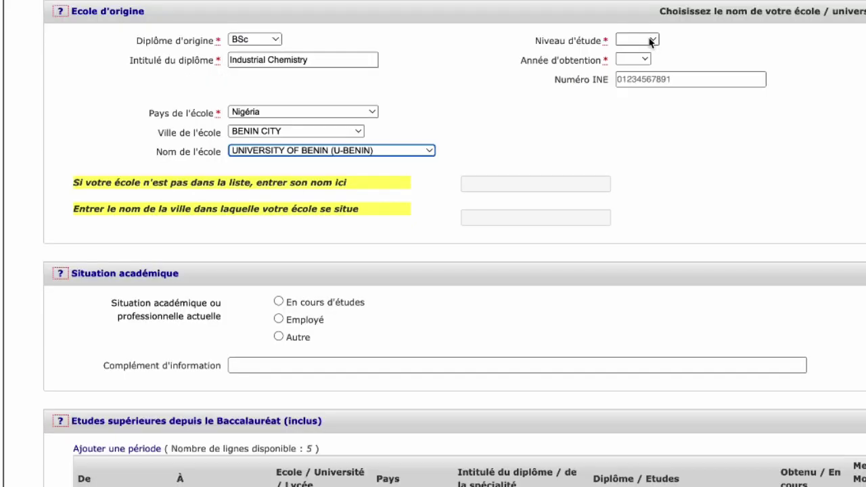
click(640, 40)
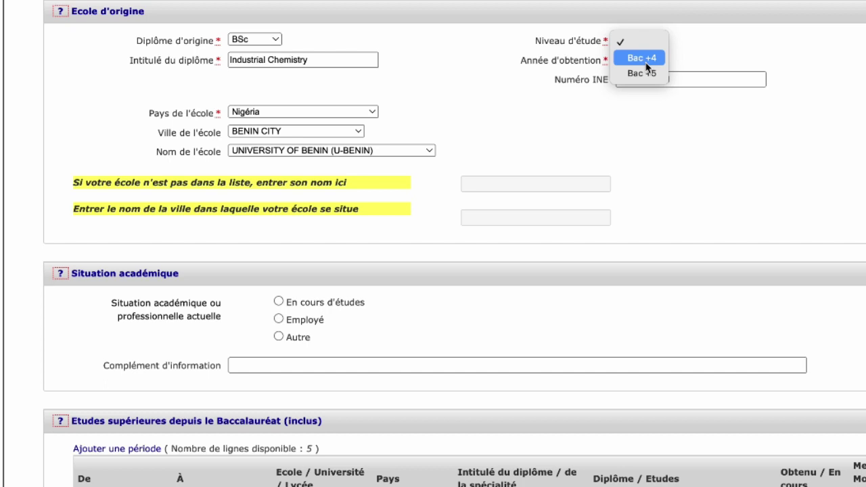
click(647, 60)
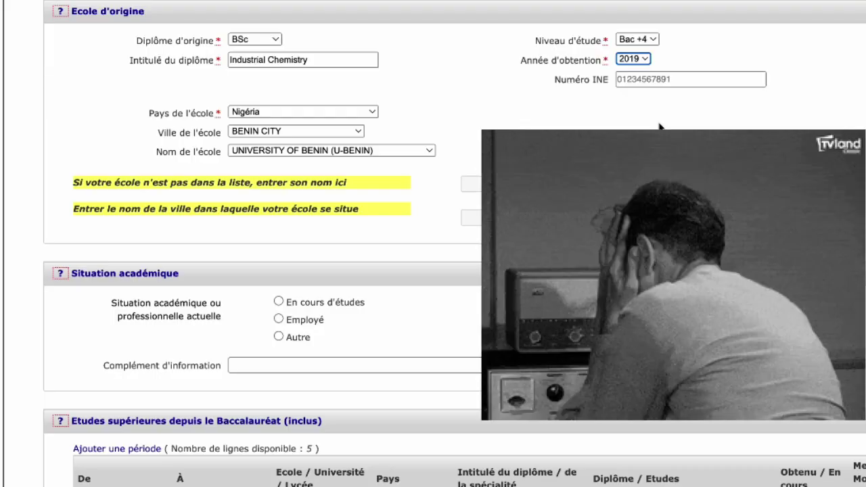
scroll(484, 102, down, 2)
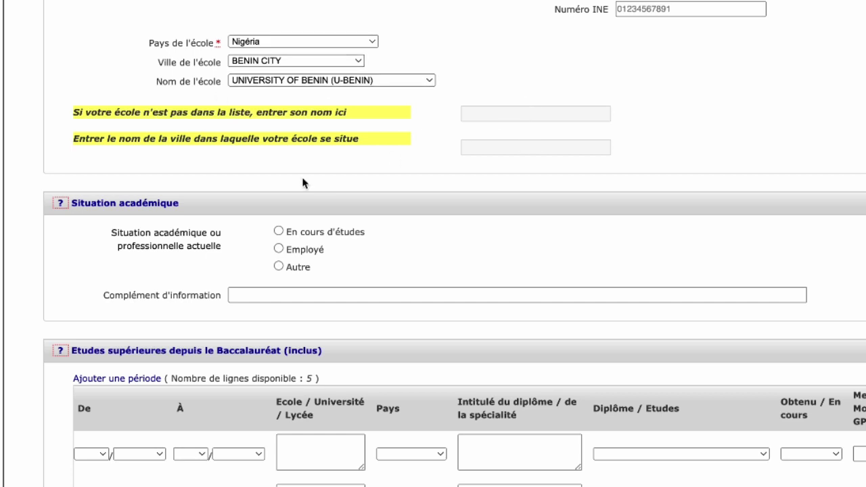
Set the second higher-education row's start date to month 9, year 2008
scroll(459, 181, down, 3)
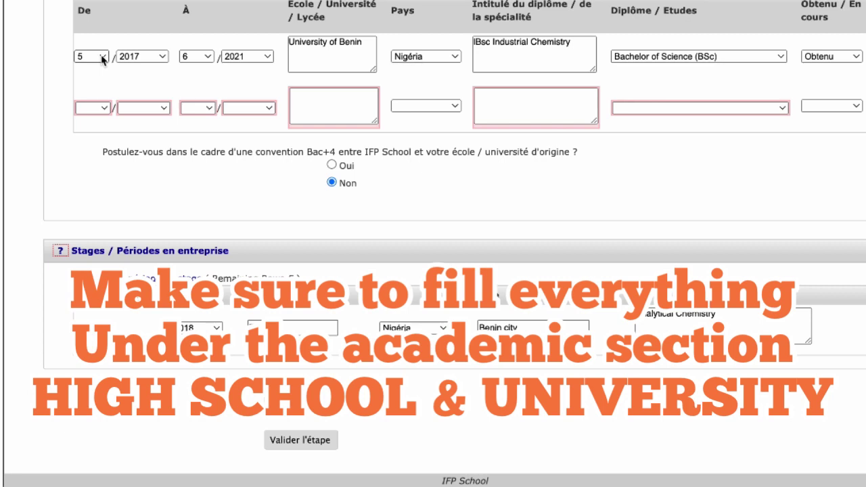
click(103, 109)
click(90, 248)
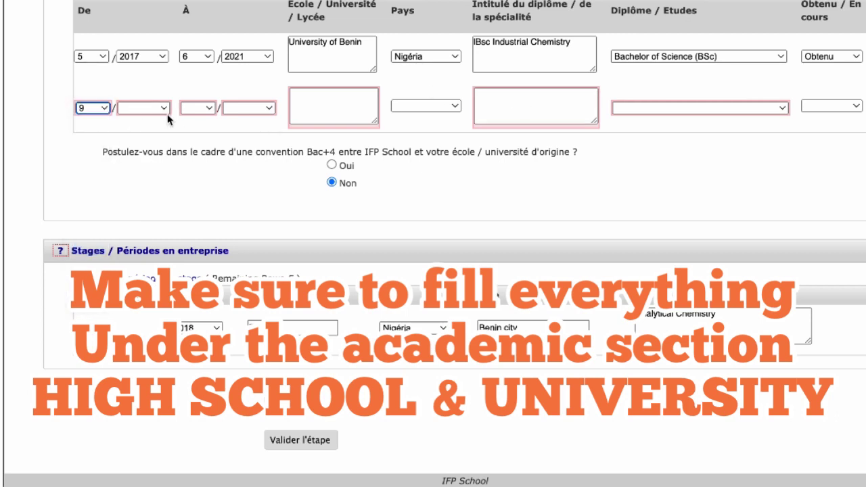
click(165, 111)
scroll(138, 315, down, 3)
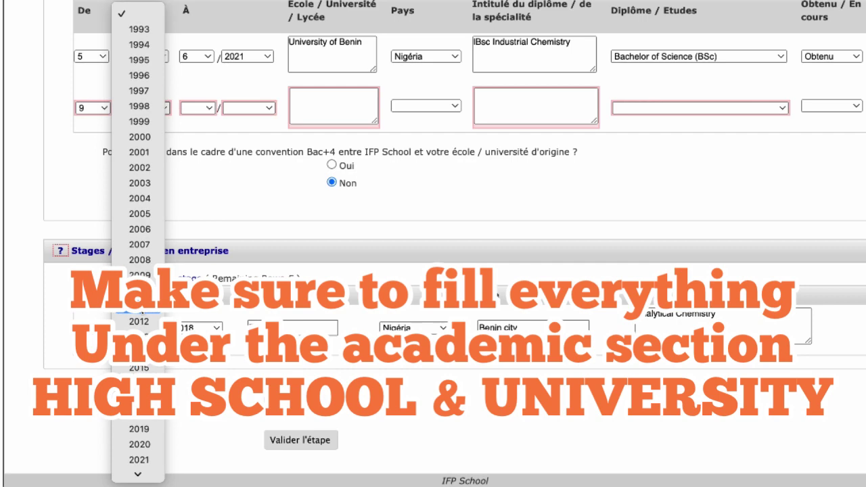
scroll(139, 318, down, 1)
click(144, 194)
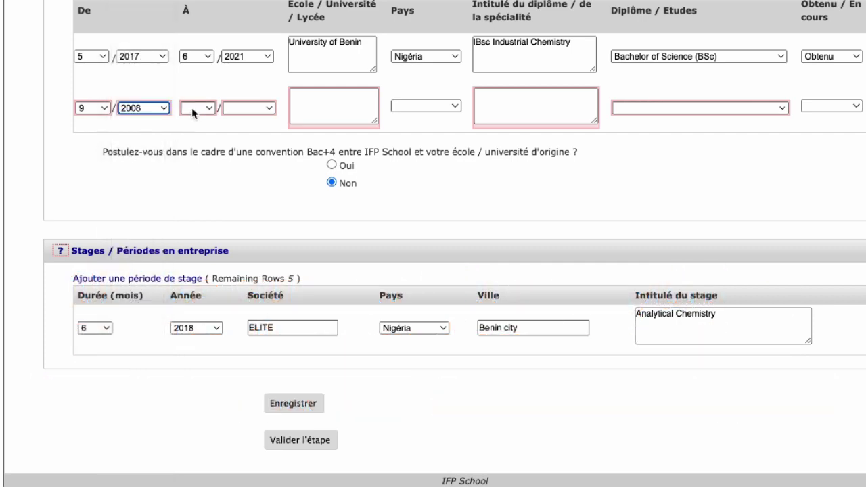
Set the second row's end month to 11, leave the end year unpicked, and validate the studies step
click(192, 107)
click(203, 279)
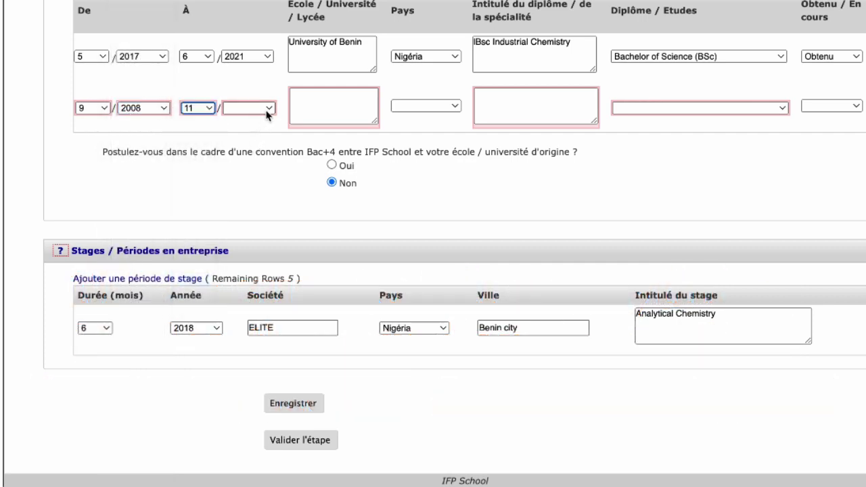
click(268, 112)
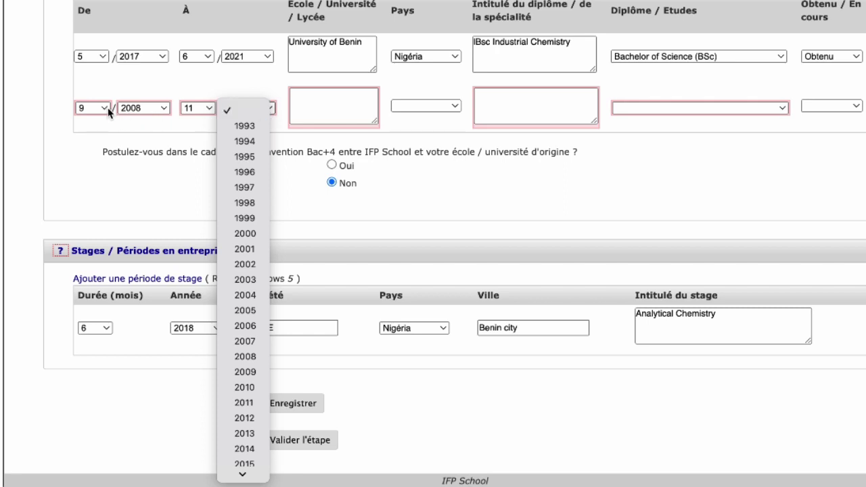
click(108, 112)
click(257, 110)
click(258, 110)
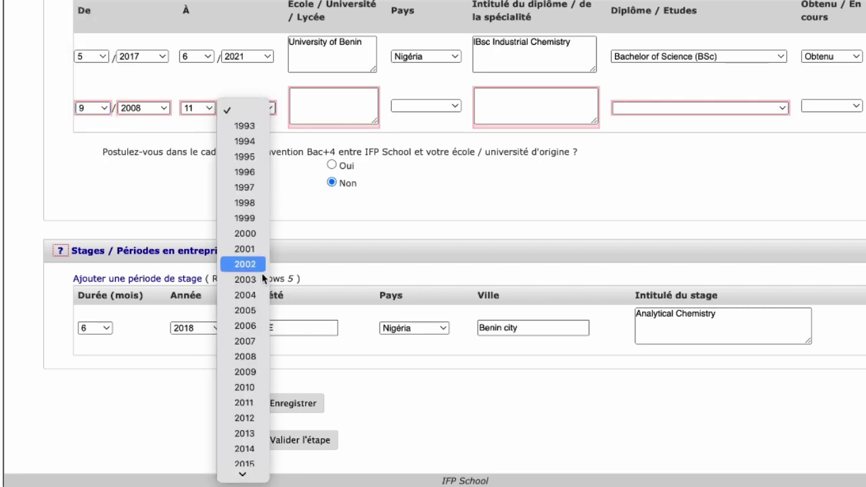
click(195, 124)
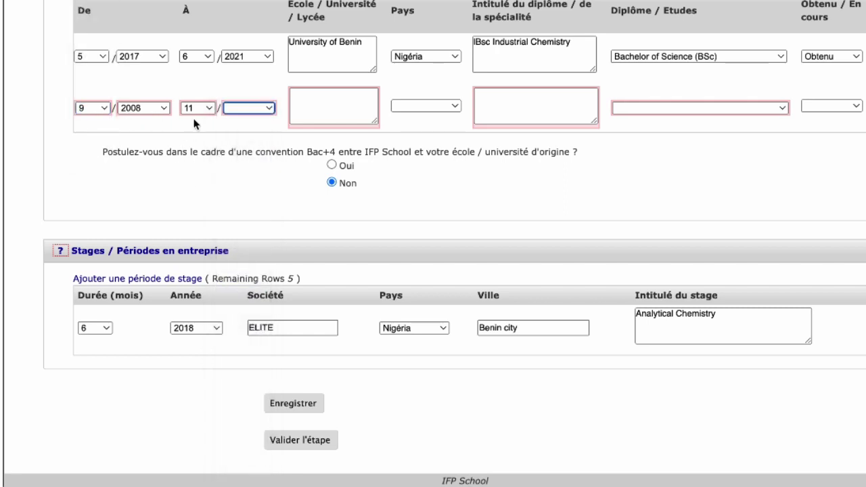
click(302, 440)
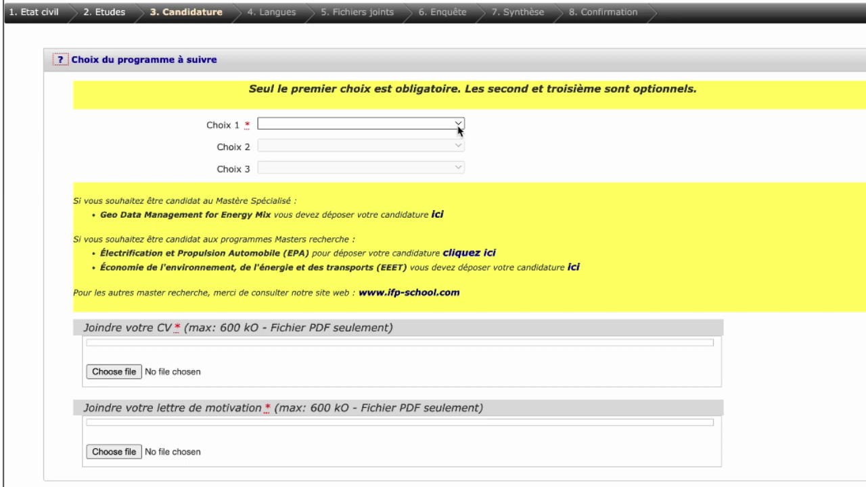
Translate the page into English, then open the Geo Data Management for Energy Mix programme page from the first-choice programme list
right_click(661, 123)
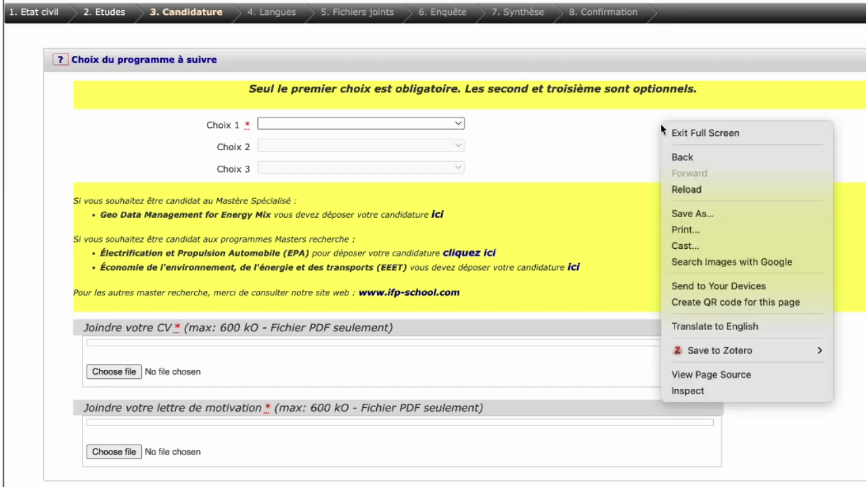
click(714, 326)
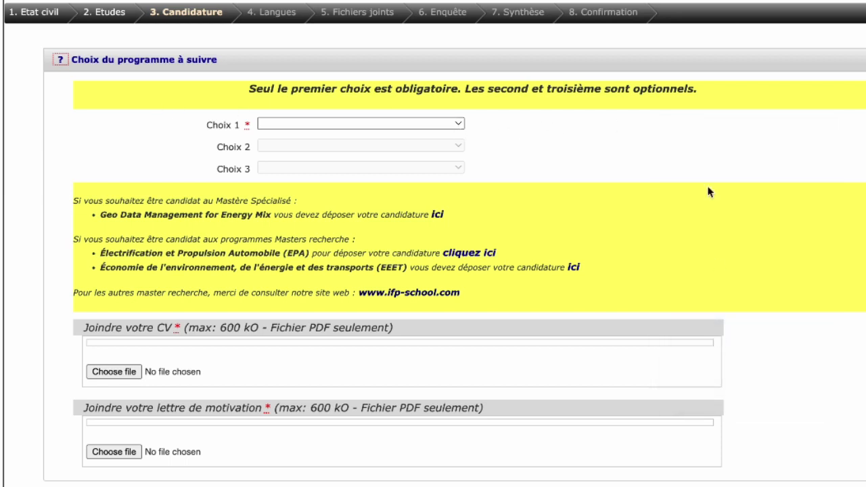
click(447, 125)
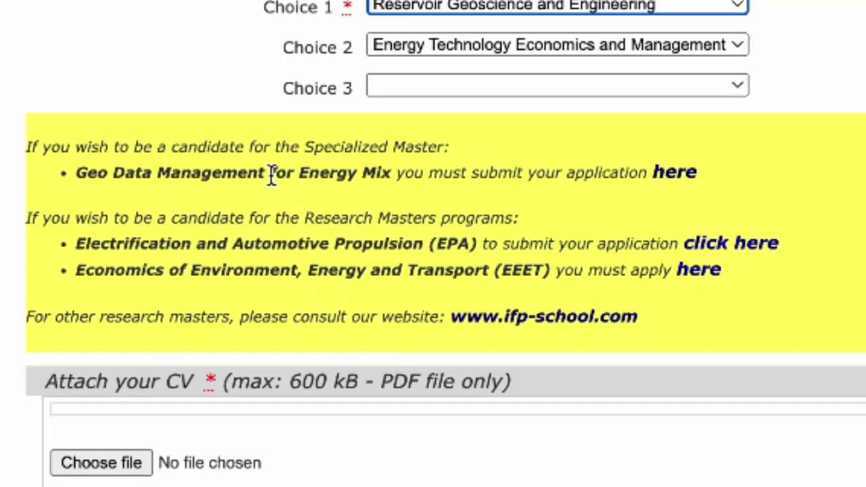
click(689, 174)
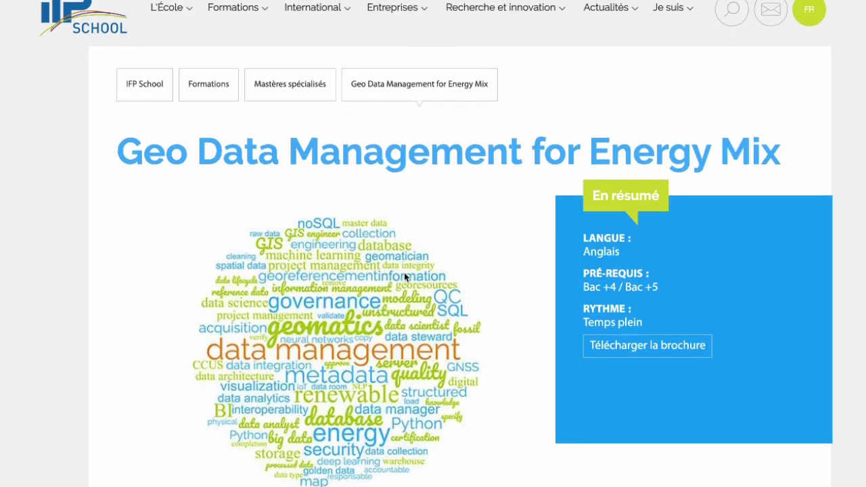
Follow the Geo Data Management page's 'Pour candidater' application link, landing on a page-not-found error
scroll(404, 272, down, 6)
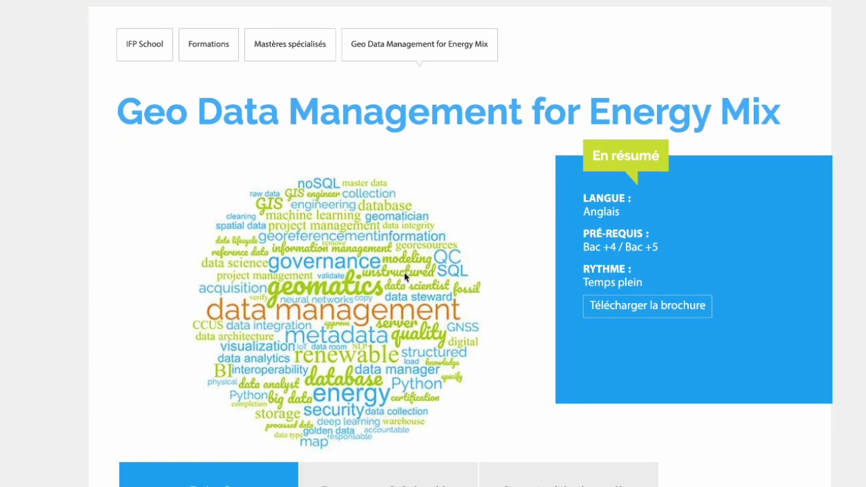
scroll(404, 274, down, 5)
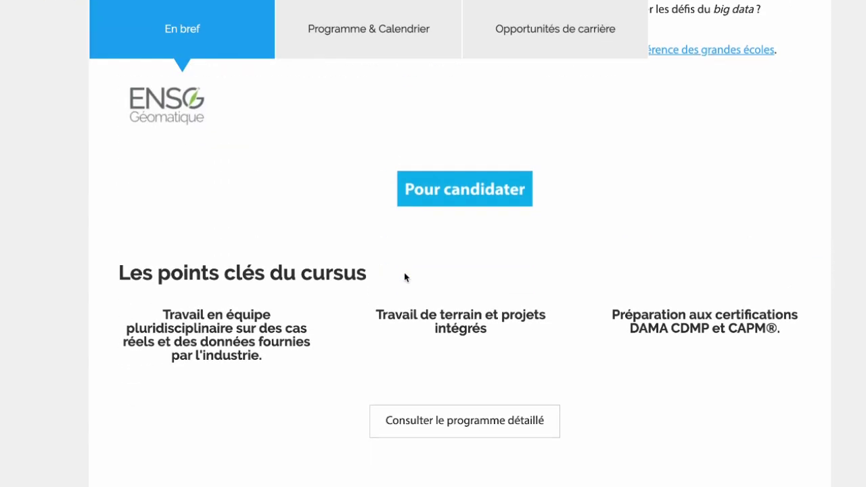
click(467, 190)
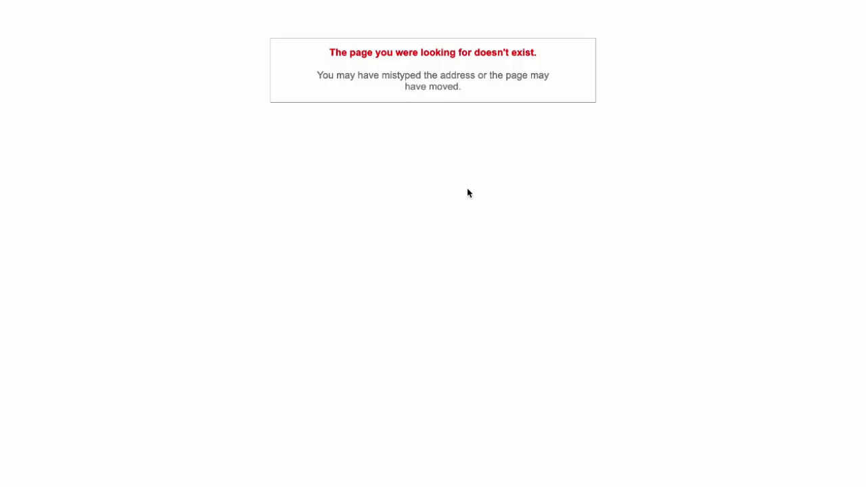